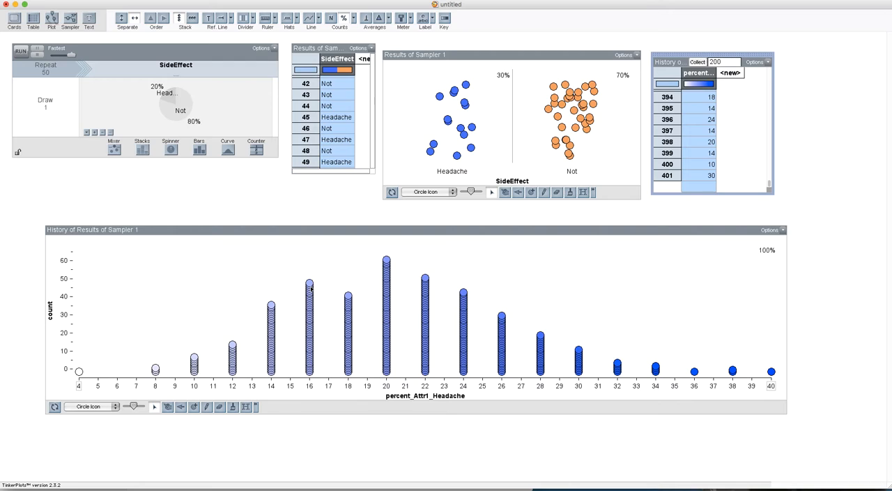
# Step: Check the doctor's sample result in the Google Slides problem statement and return to TinkerPlots
pyautogui.press('super+Tab')
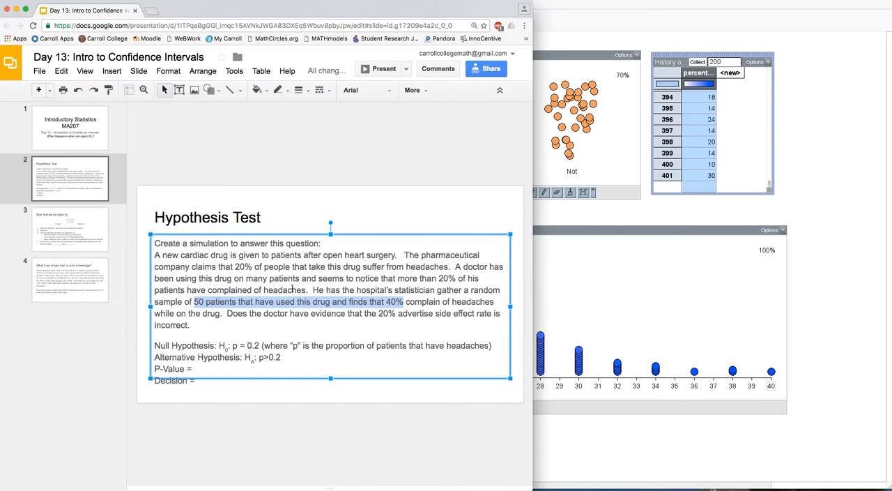
pyautogui.click(387, 302)
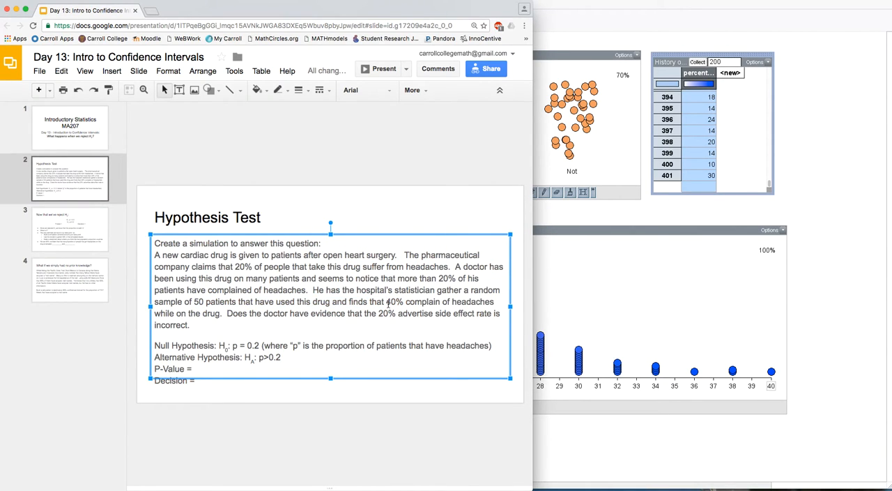
pyautogui.click(568, 222)
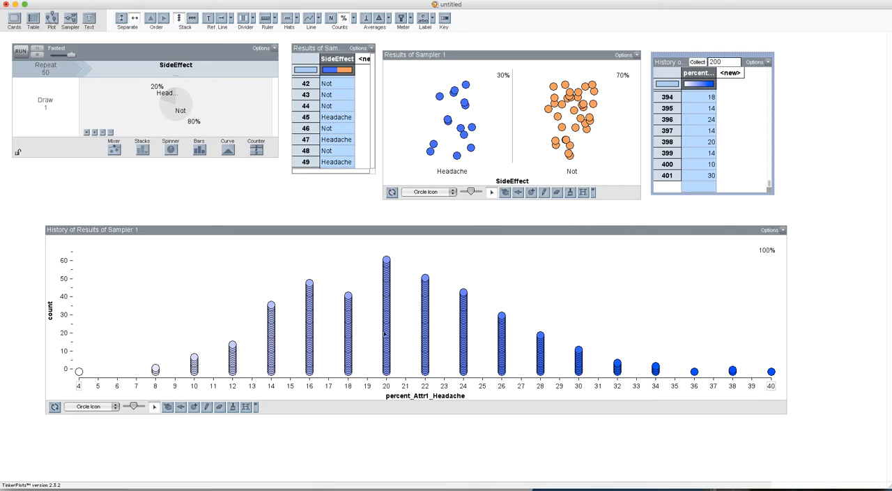
# Step: Add a divider to the history plot of headache percentages and move its lower edge to 4
pyautogui.click(273, 225)
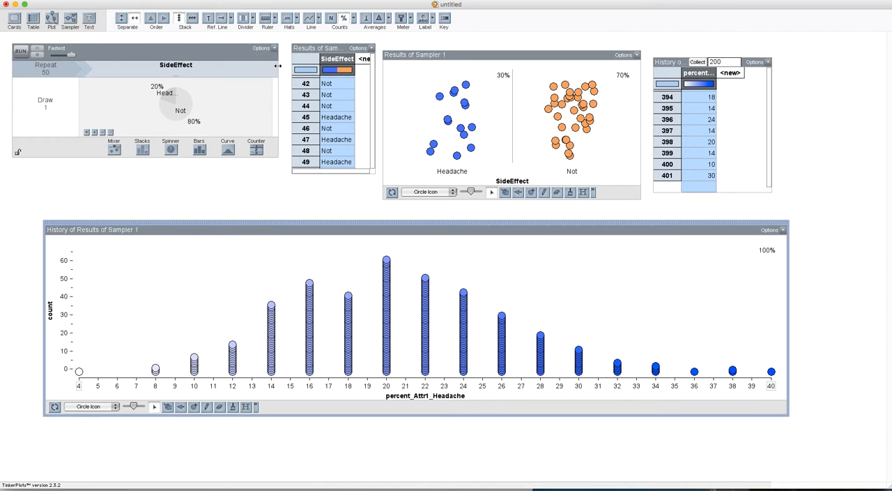
pyautogui.click(243, 18)
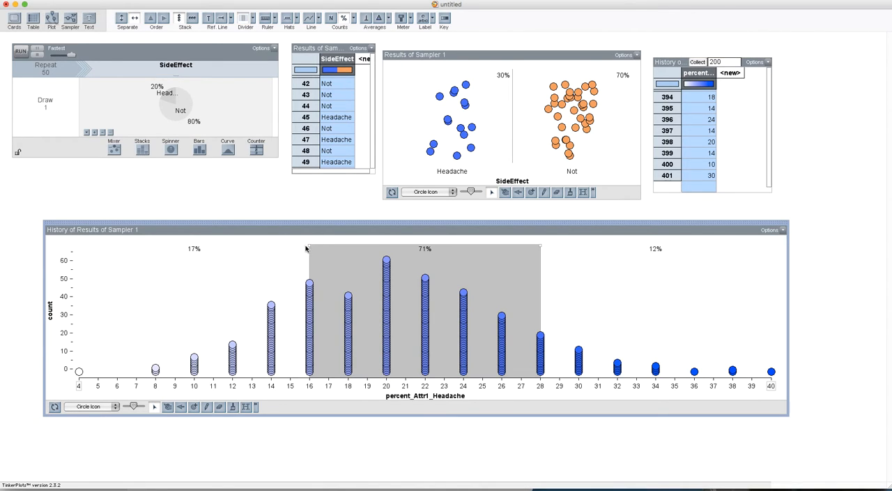
pyautogui.moveTo(309, 244); pyautogui.dragTo(64, 240)
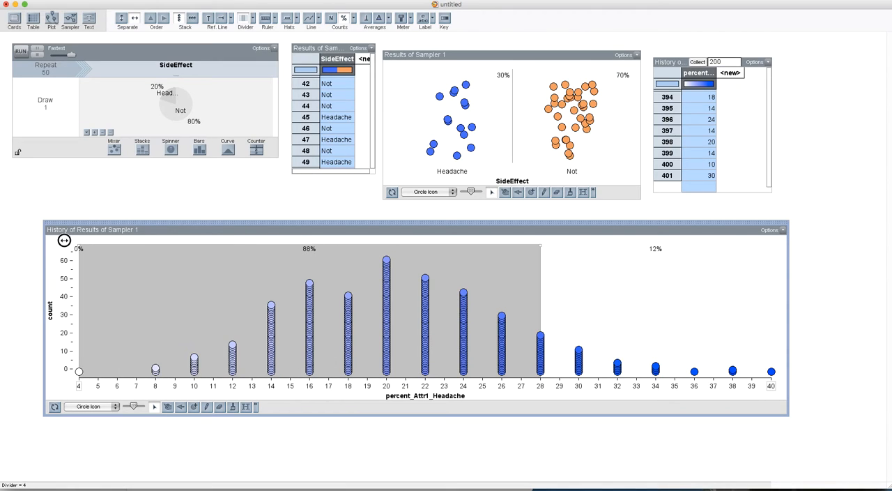
# Step: Check the alternative hypothesis in Google Slides and, back in TinkerPlots, move the divider's upper edge to just below 40
pyautogui.press('super+Tab')
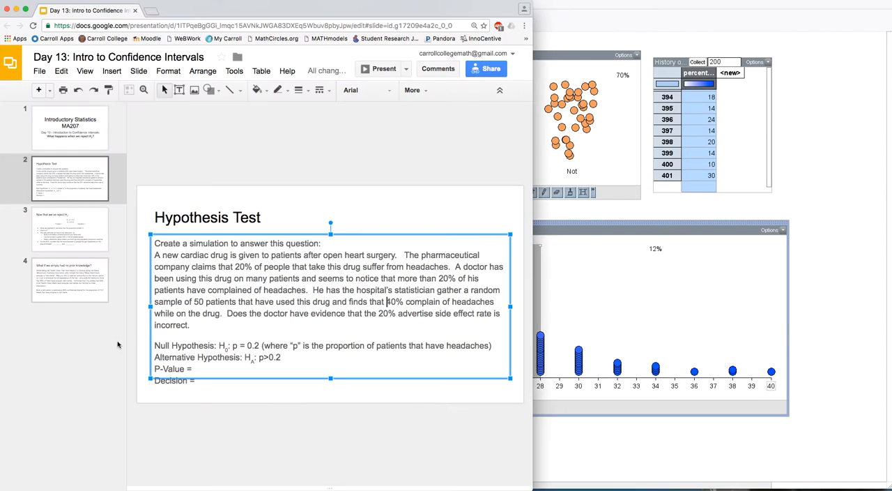
pyautogui.moveTo(259, 359); pyautogui.dragTo(269, 359)
pyautogui.click(636, 435)
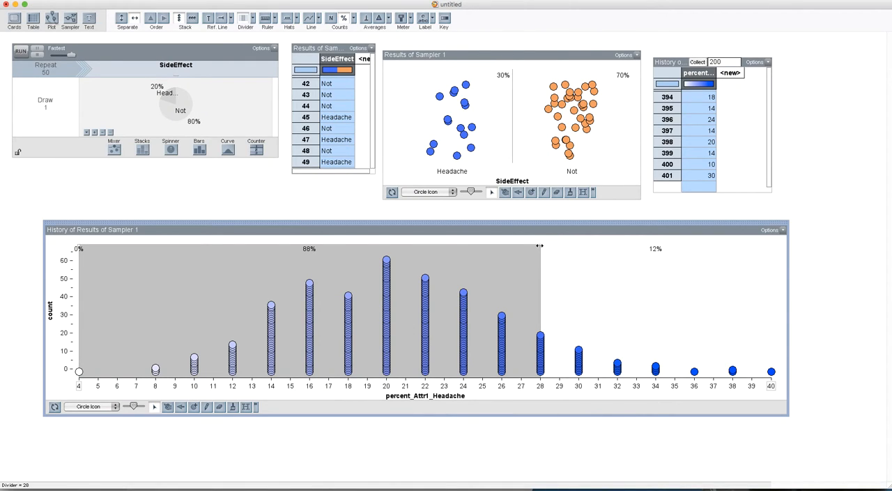
pyautogui.moveTo(538, 243); pyautogui.dragTo(766, 243)
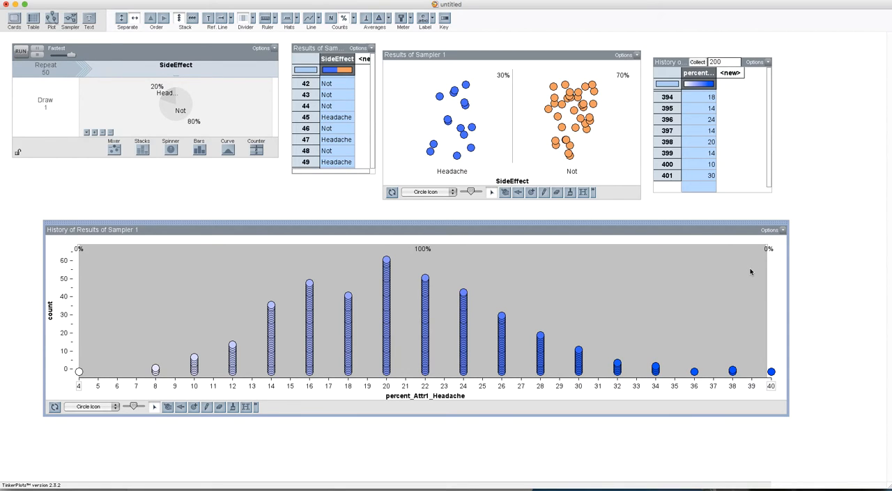
# Step: Switch to Google Slides and change the P-Value line on the Hypothesis Test slide to "P-Value Less than 1%!"
pyautogui.press('super+Tab')
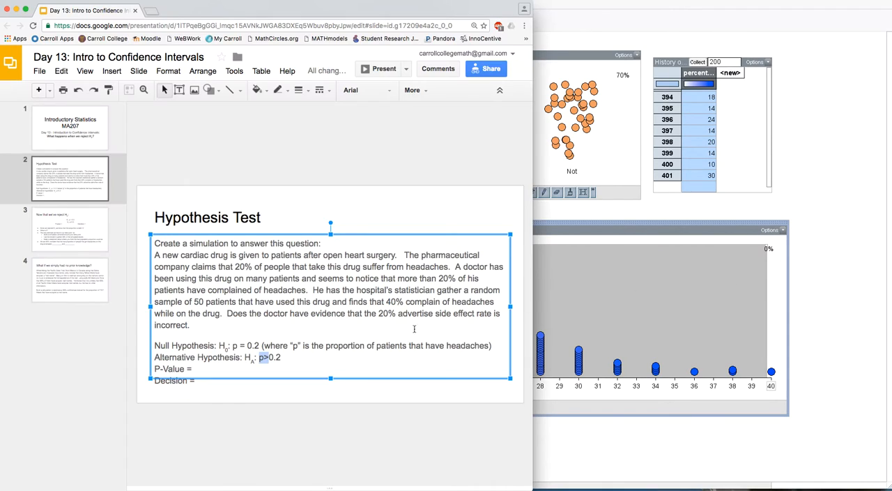
pyautogui.click(319, 362)
pyautogui.click(293, 368)
pyautogui.press('BackSpace')
pyautogui.write('Less than 0')
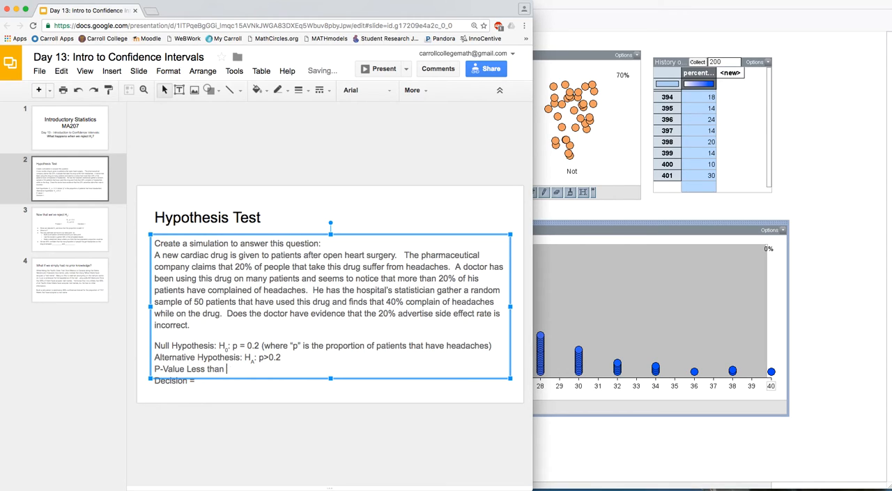
pyautogui.write('%!')
pyautogui.click(264, 394)
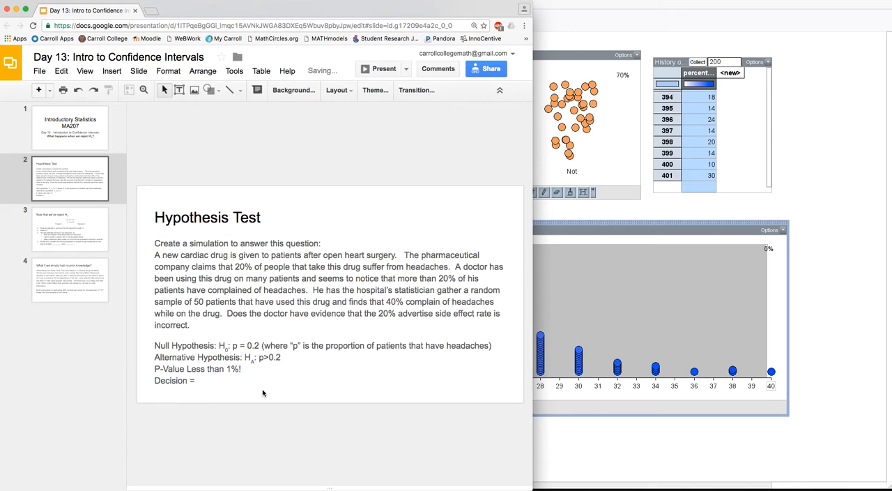
# Step: Enter "Reject The Null Hypothesis" as the decision on the Hypothesis Test slide and review the hypotheses
pyautogui.click(208, 378)
pyautogui.write('Re')
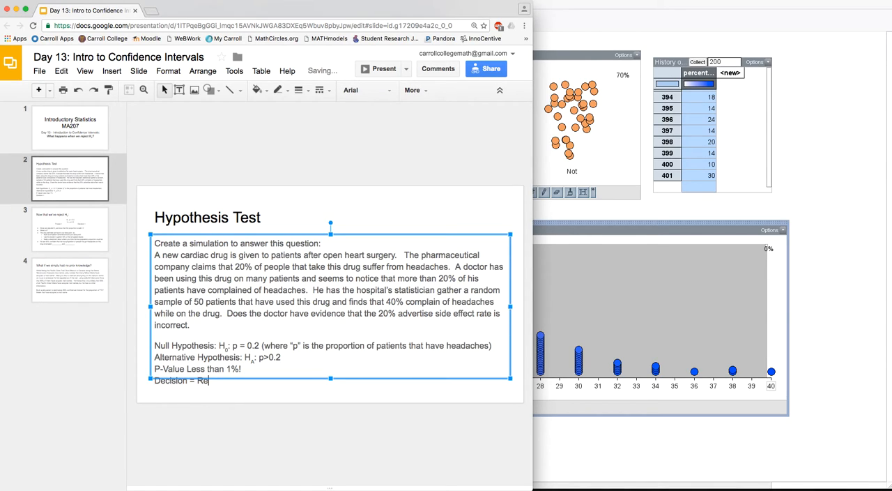
pyautogui.write('ject The Null Hypothesis')
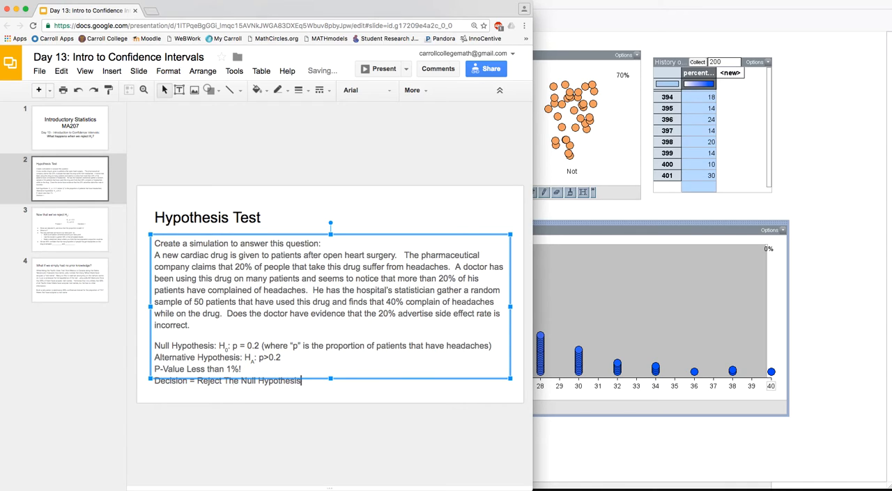
pyautogui.click(315, 400)
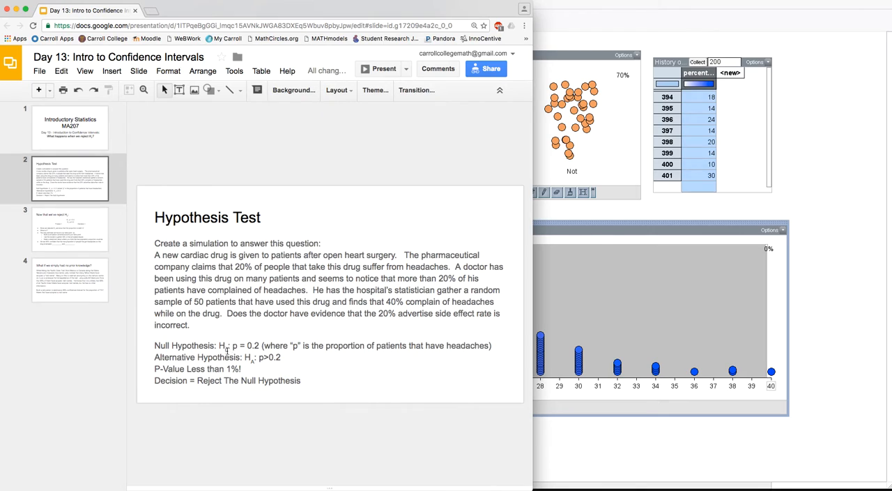
pyautogui.moveTo(219, 345); pyautogui.dragTo(281, 357)
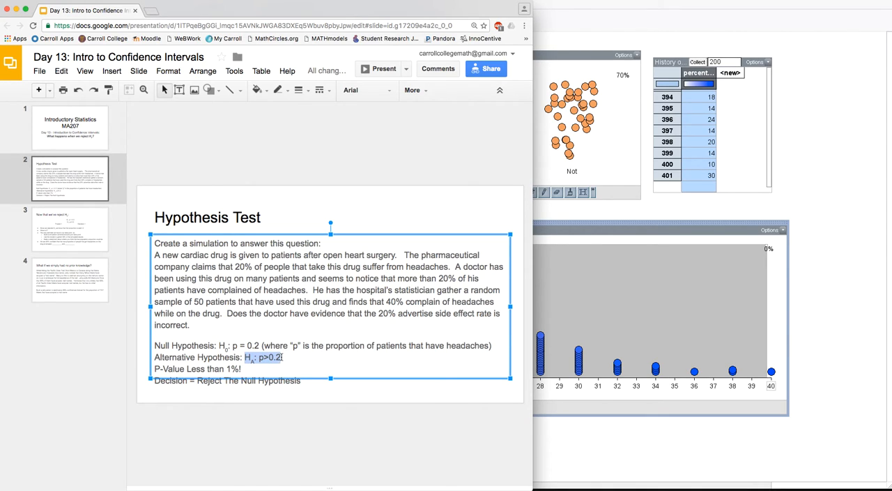
pyautogui.click(258, 198)
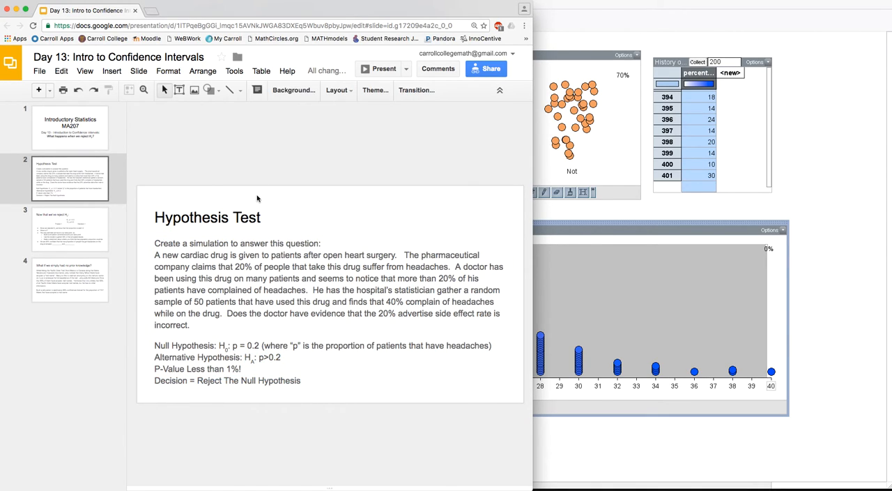
# Step: On slide 3, replace the equals sign after Pvalue with "less than 1%"
pyautogui.click(97, 225)
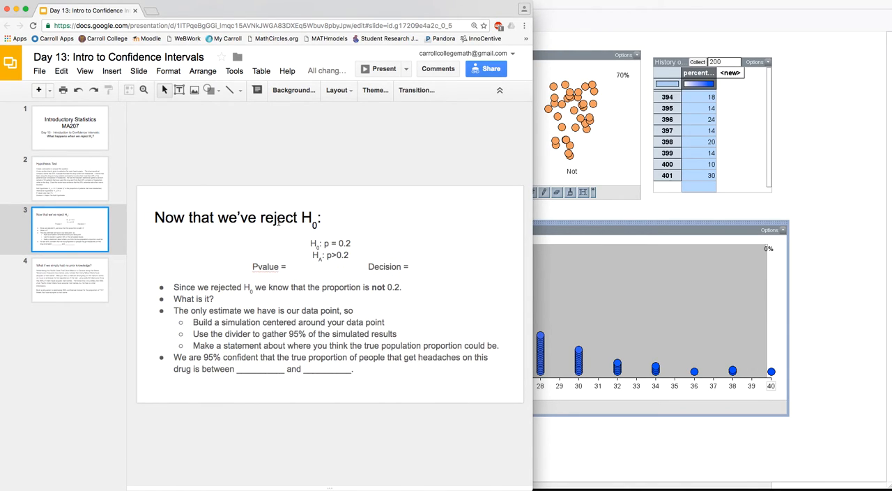
pyautogui.click(293, 266)
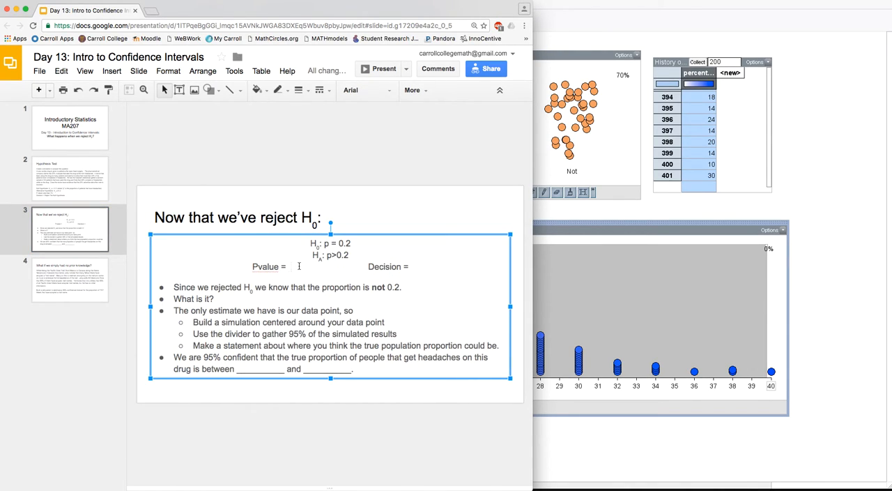
pyautogui.press('BackSpace')
pyautogui.press('BackSpace')
pyautogui.press('BackSpace')
pyautogui.write('les')
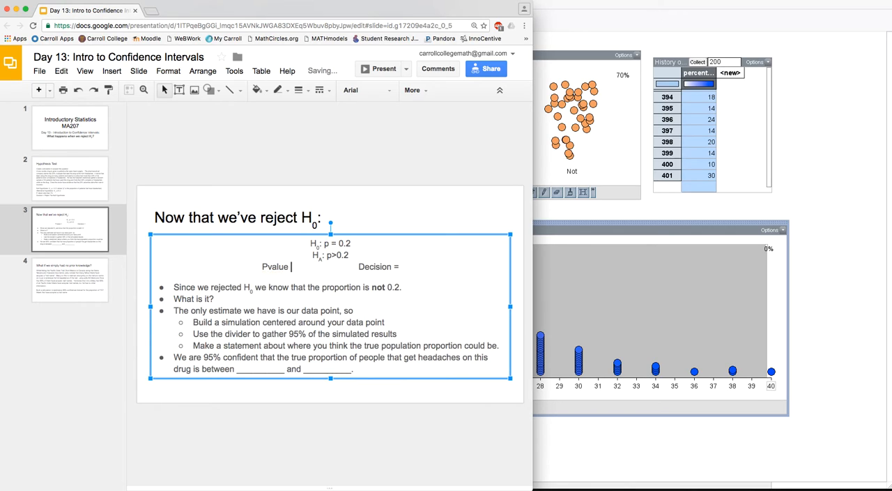
pyautogui.write('s than 1%')
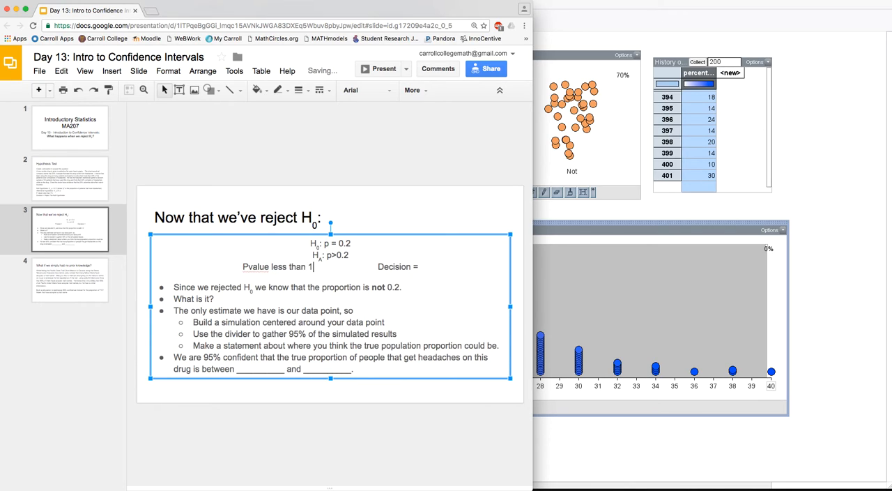
# Step: Enter "Reject" as the decision on slide 3 and read through the bullets about estimating the true proportion
pyautogui.click(474, 264)
pyautogui.write('Reject')
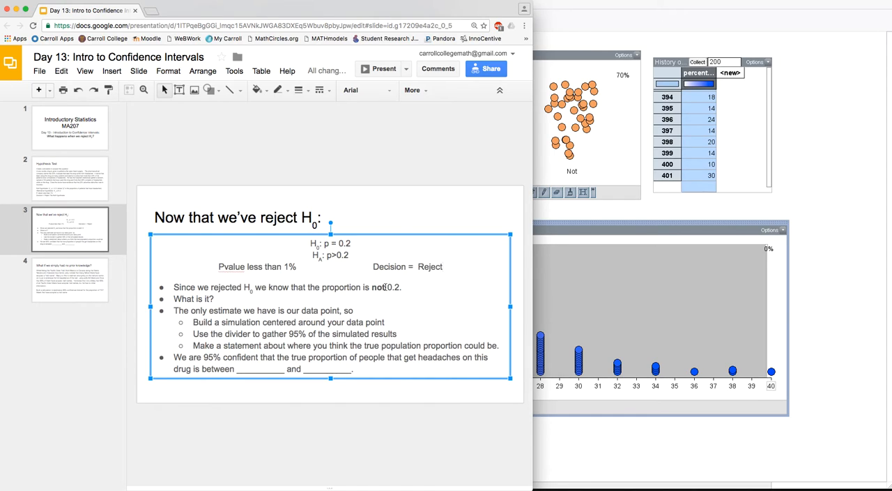
pyautogui.moveTo(173, 299); pyautogui.dragTo(226, 299)
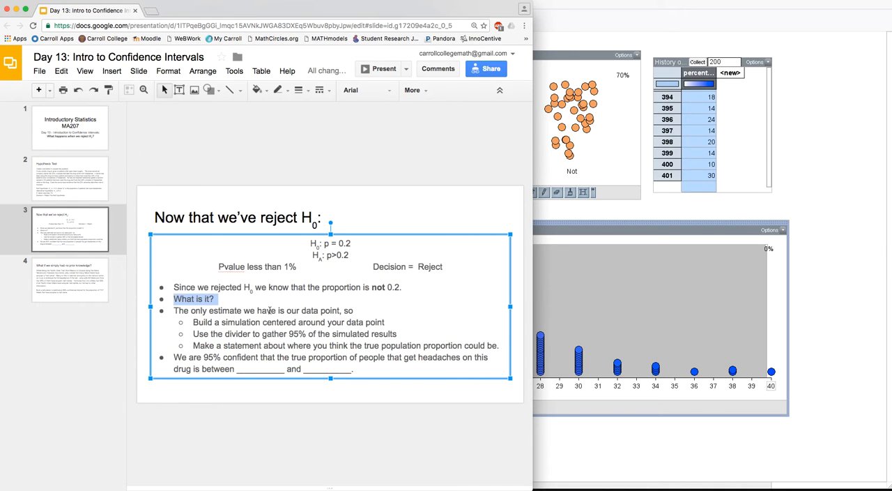
pyautogui.doubleClick(313, 310)
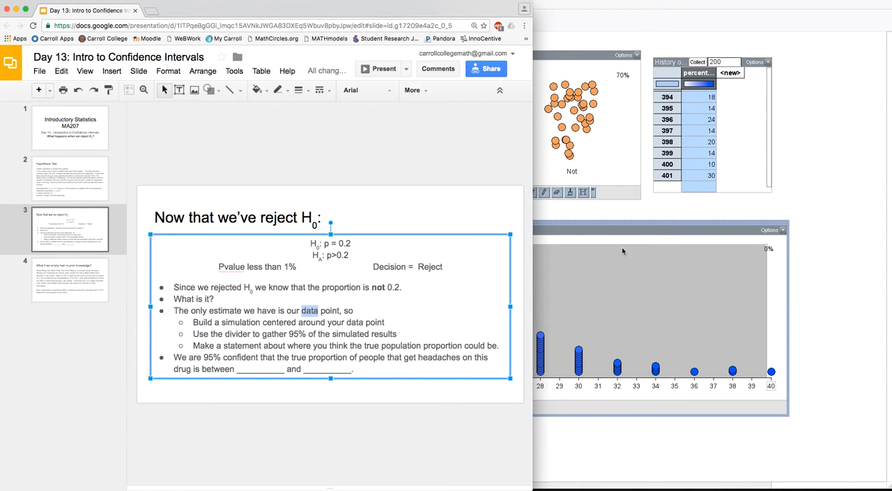
# Step: Switch to TinkerPlots, create a new blank document, and reposition and enlarge its window
pyautogui.hotkey('ctrl', 'Up')
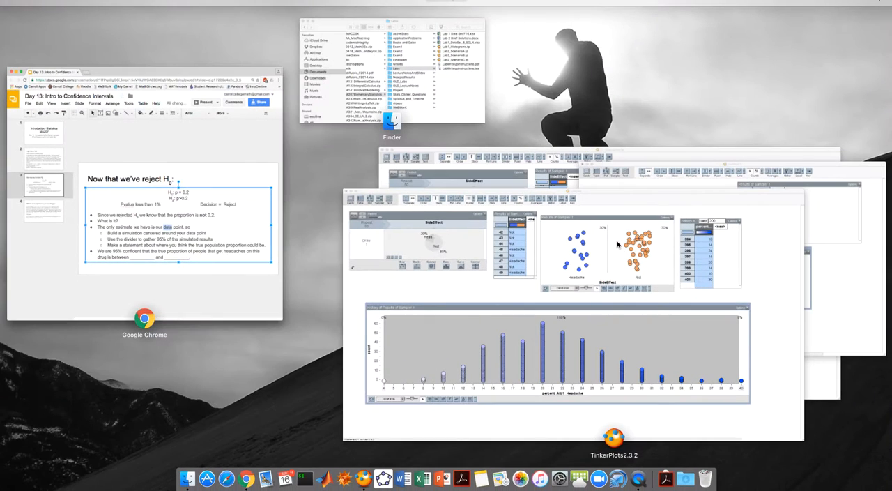
pyautogui.click(845, 265)
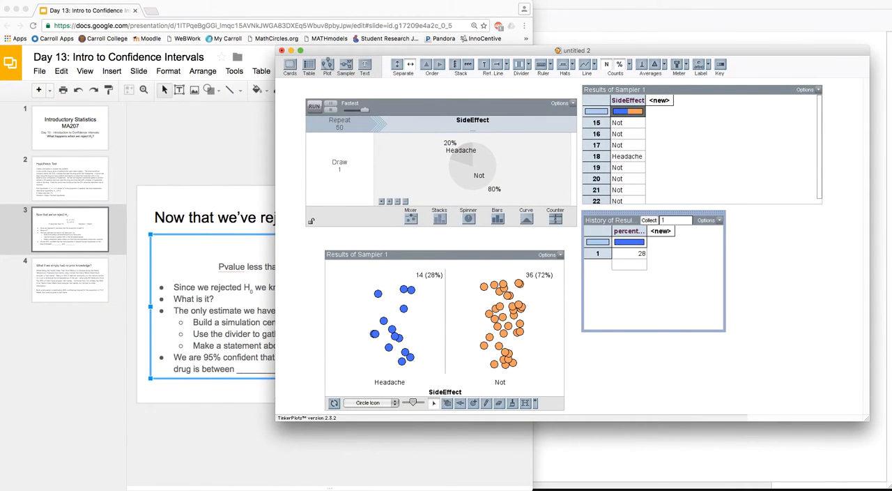
pyautogui.click(75, 0)
pyautogui.click(81, 3)
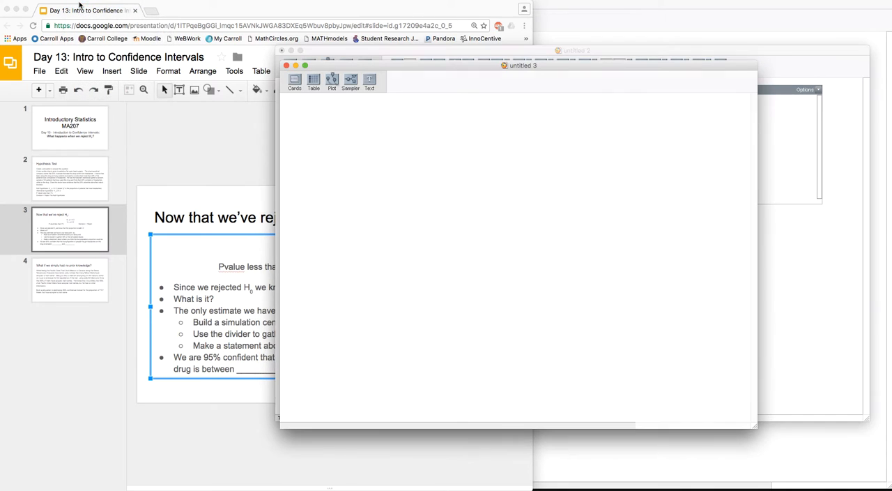
pyautogui.moveTo(372, 67); pyautogui.dragTo(221, 44)
pyautogui.moveTo(606, 410); pyautogui.dragTo(749, 440)
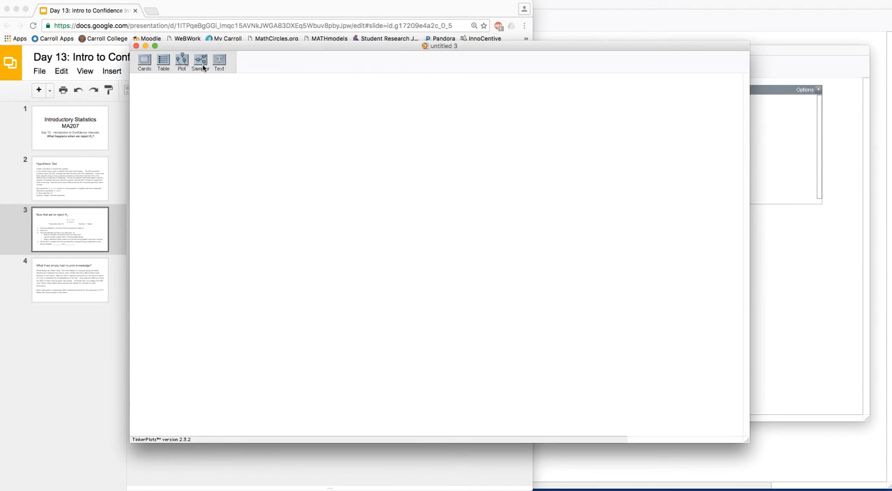
# Step: Add a sampler with a spinner device to the document and label its sectors Headache and Not
pyautogui.moveTo(200, 61); pyautogui.dragTo(163, 99)
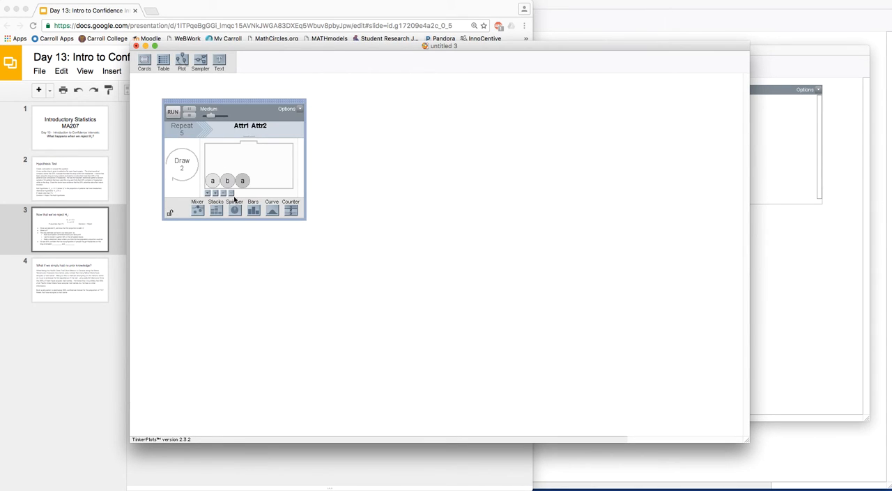
pyautogui.moveTo(234, 209); pyautogui.dragTo(249, 163)
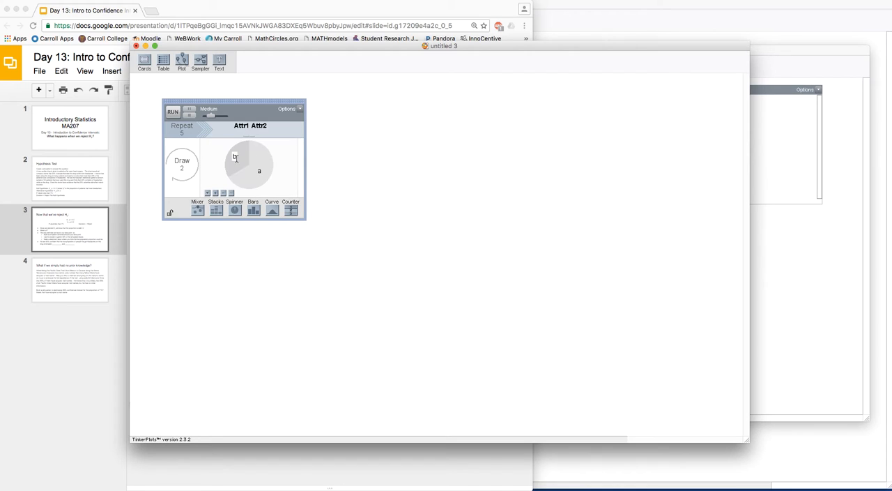
pyautogui.click(234, 156)
pyautogui.write('Headache')
pyautogui.press('Return')
pyautogui.click(259, 171)
pyautogui.write('Not')
pyautogui.press('Return')
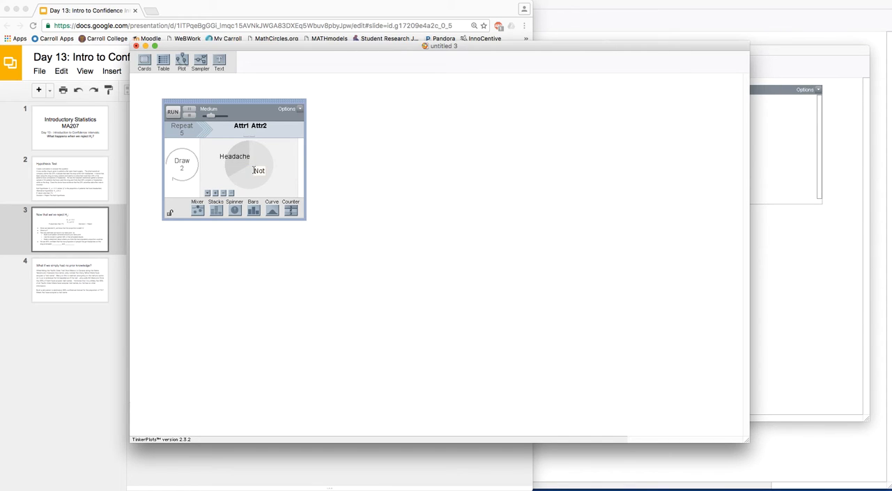
# Step: Set the sampler to 1 draw with 50 repeats
pyautogui.click(182, 168)
pyautogui.write('1')
pyautogui.click(182, 134)
pyautogui.write('50')
pyautogui.press('Return')
# Step: Show percentages on the spinner and set the Headache sector to 40%
pyautogui.rightClick(207, 196)
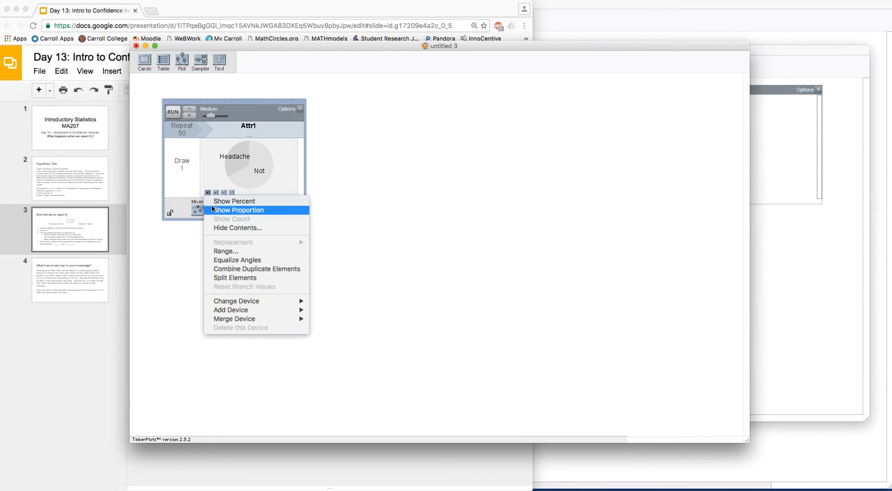
pyautogui.click(213, 207)
pyautogui.rightClick(209, 199)
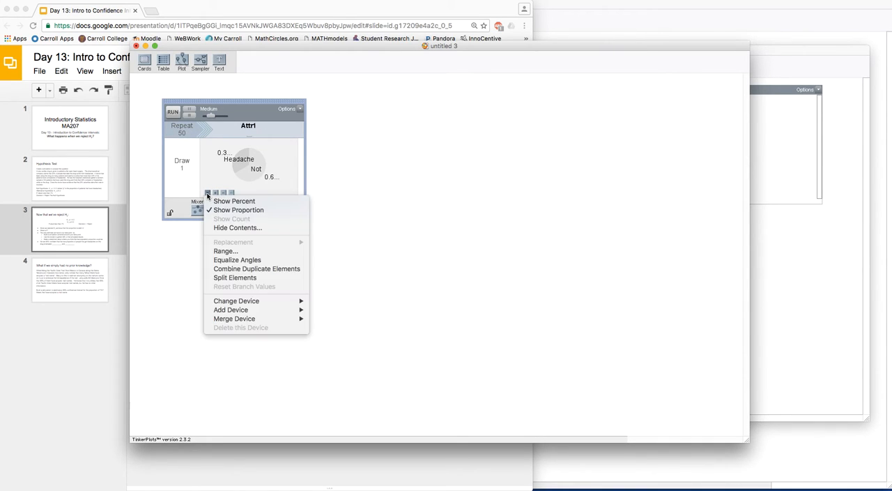
pyautogui.click(212, 201)
pyautogui.doubleClick(225, 151)
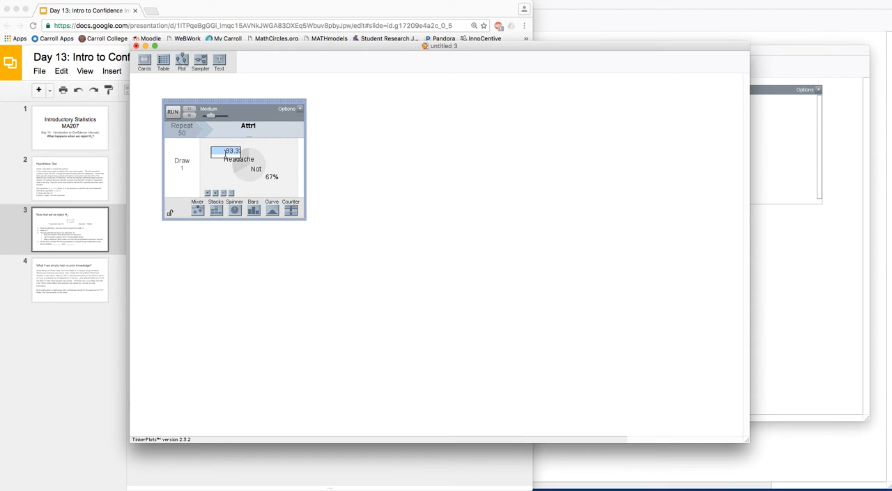
pyautogui.write('40')
pyautogui.press('Return')
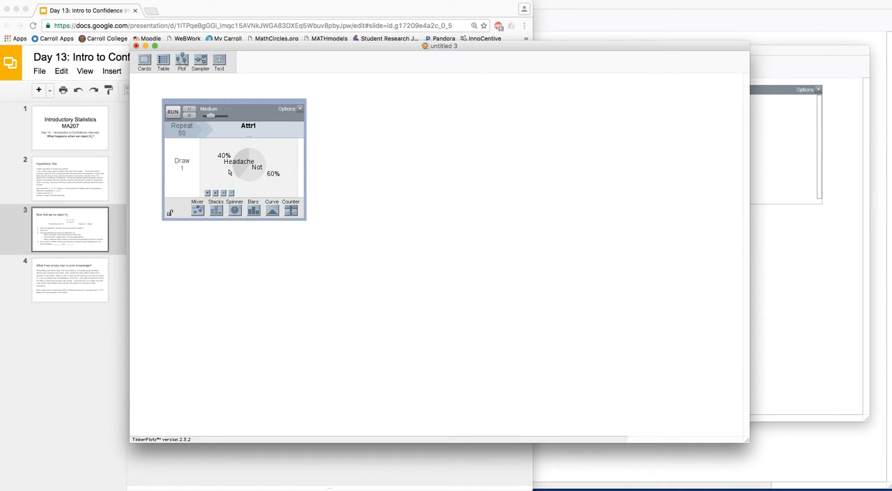
# Step: Enlarge the sampler and run its 50 repeats at the Fastest speed
pyautogui.moveTo(305, 217); pyautogui.dragTo(325, 240)
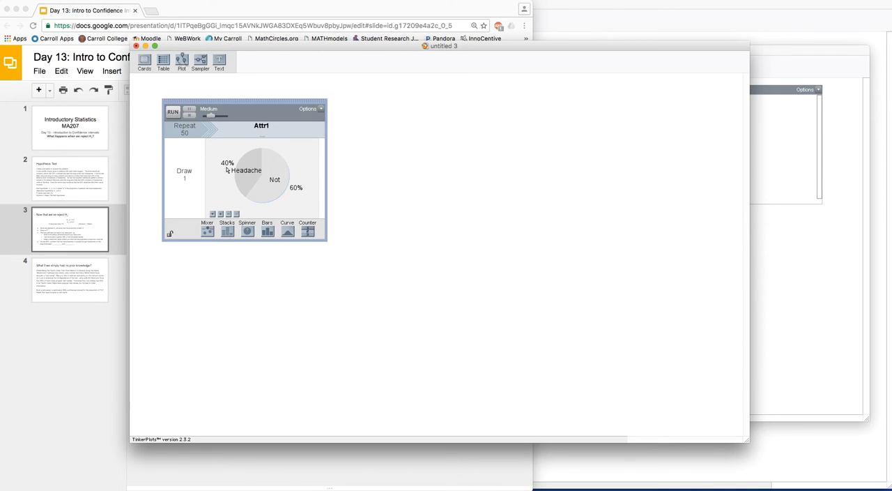
pyautogui.click(173, 112)
pyautogui.moveTo(211, 115); pyautogui.dragTo(236, 114)
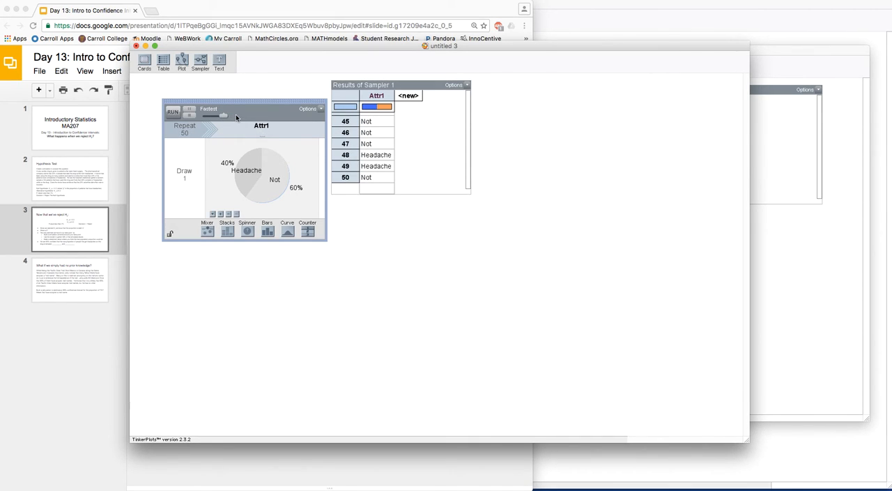
# Step: Rename the sampler's attribute as SideEffect
pyautogui.click(261, 125)
pyautogui.write('SideEffect')
pyautogui.press('Return')
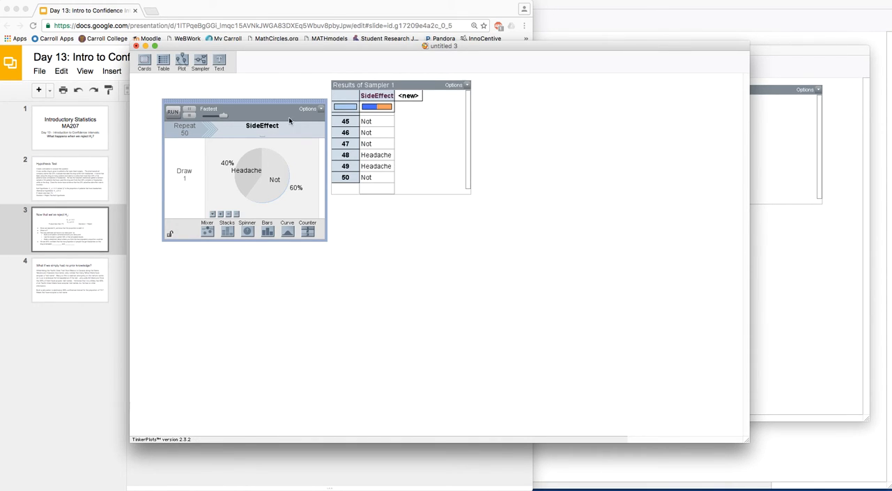
# Step: Add a plot of the sampler results coloured by SideEffect and separate its points into Headache and Not groups
pyautogui.click(377, 95)
pyautogui.moveTo(181, 60); pyautogui.dragTo(490, 93)
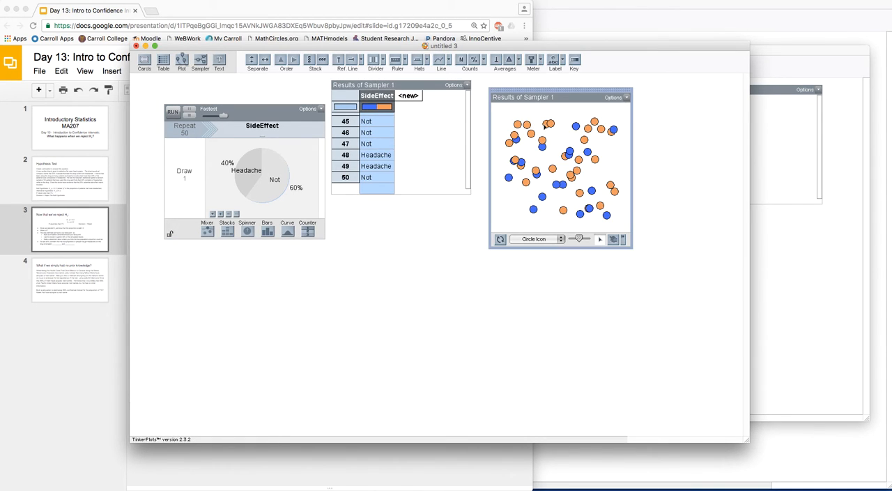
pyautogui.moveTo(547, 126); pyautogui.dragTo(561, 125)
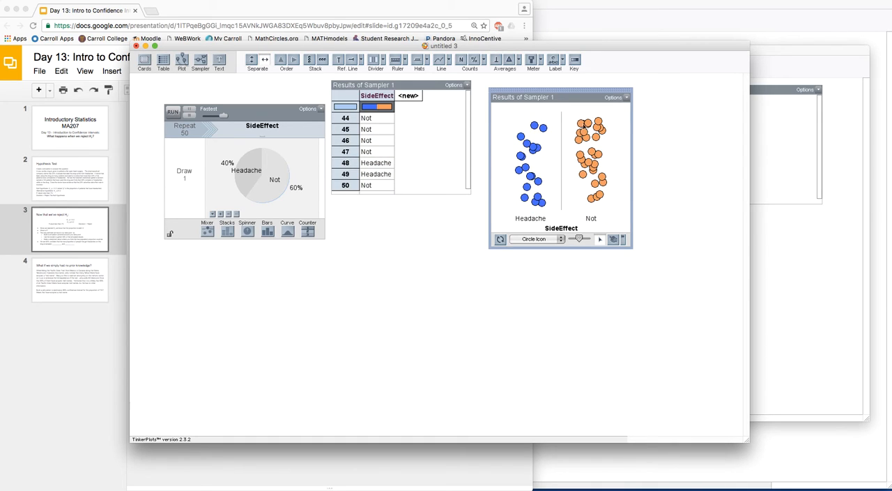
# Step: Show counts and percentages on the plot and collect the Headache percentage in a history table
pyautogui.click(474, 60)
pyautogui.click(462, 60)
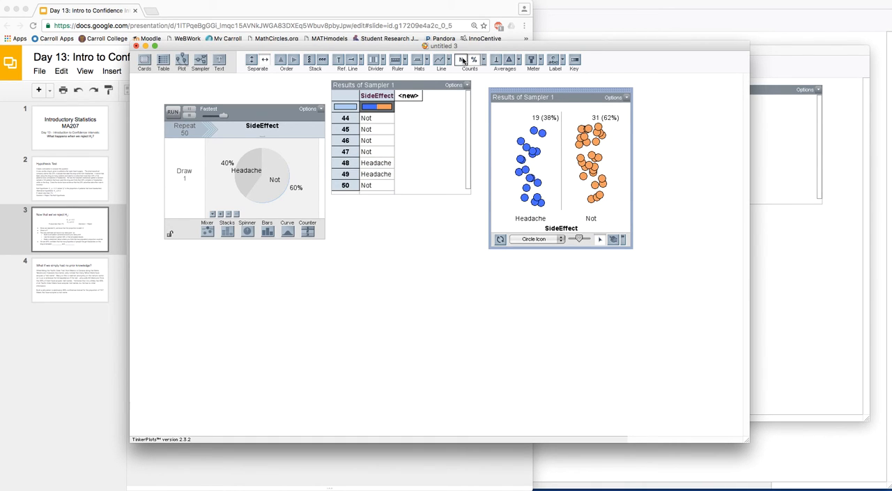
pyautogui.rightClick(551, 119)
pyautogui.click(565, 164)
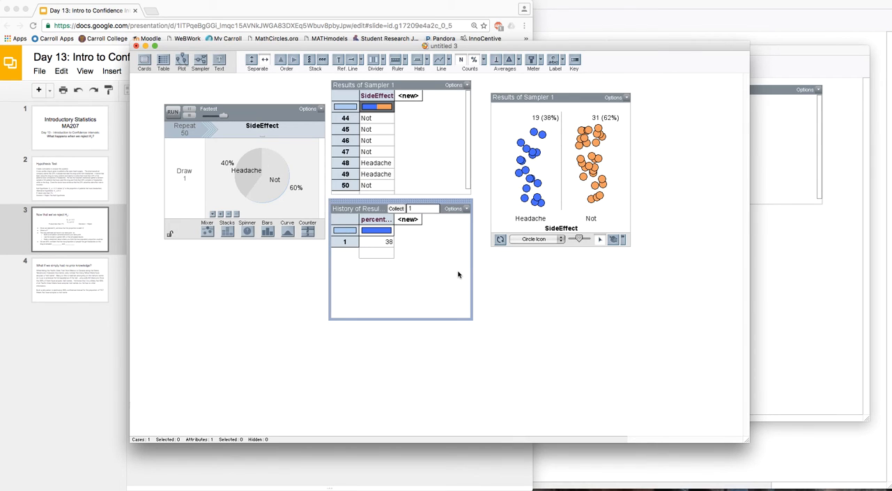
# Step: Bring up the CI_Simulation.tp document and examine its collected percentages down to the last row and the sampler's repeat setting
pyautogui.hotkey('ctrl', 'Up')
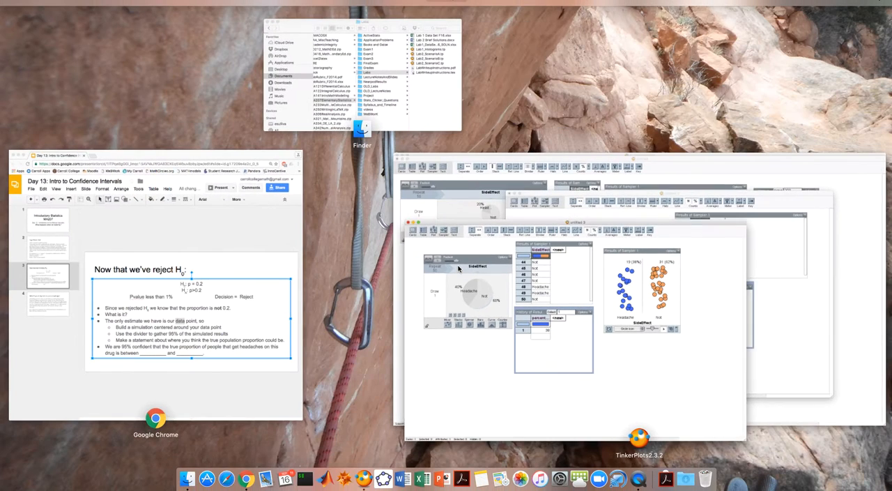
pyautogui.click(759, 157)
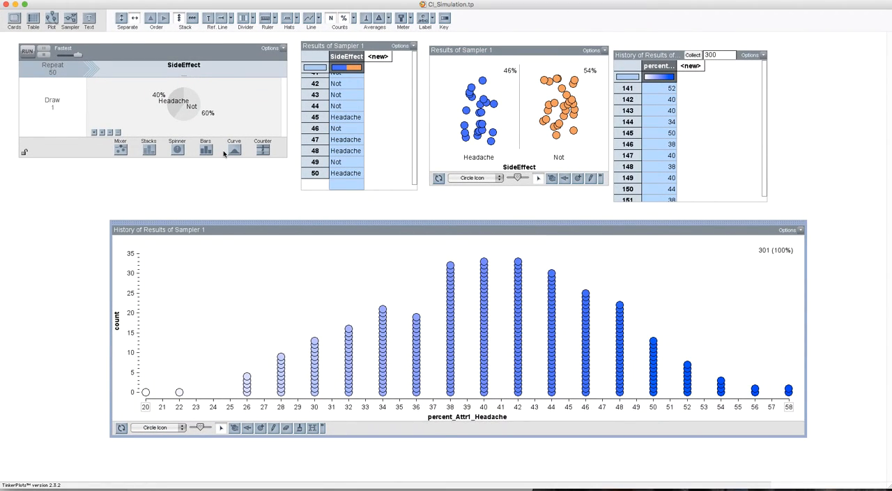
pyautogui.click(741, 129)
pyautogui.moveTo(765, 125); pyautogui.dragTo(763, 200)
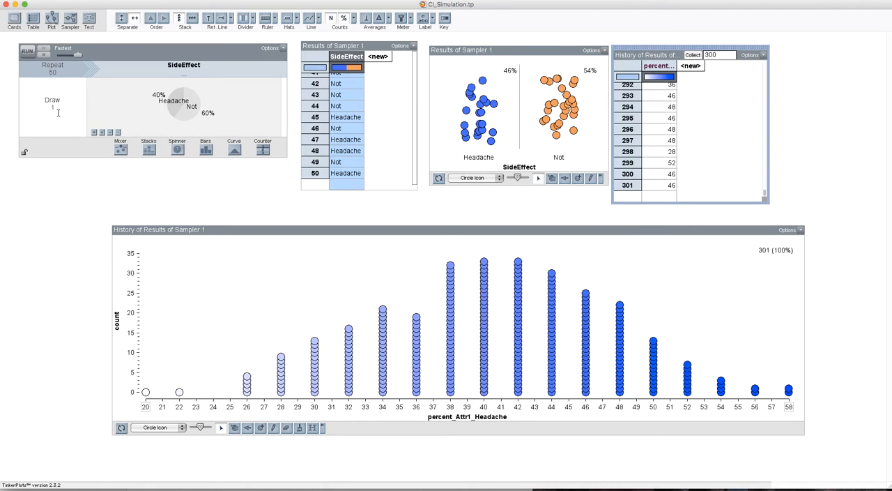
pyautogui.click(52, 73)
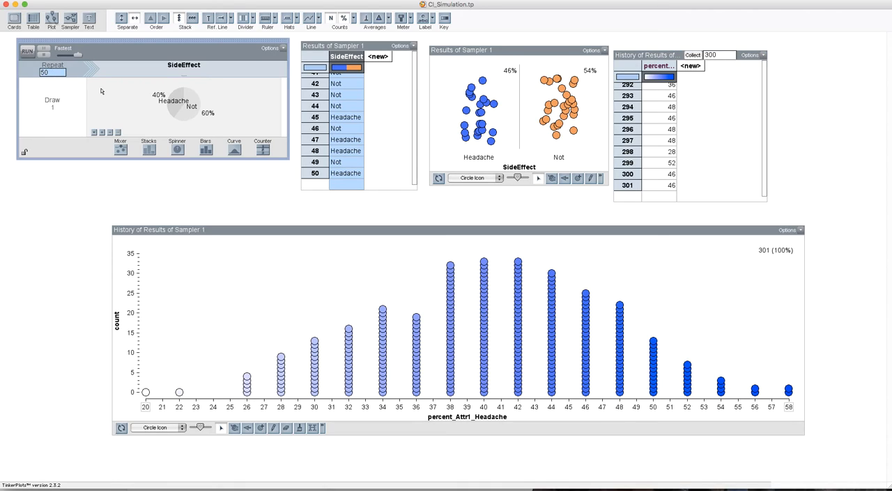
# Step: Add a divider to the history plot and adjust its edges to just above 26 and just above 52 to enclose 95% of results
pyautogui.click(384, 230)
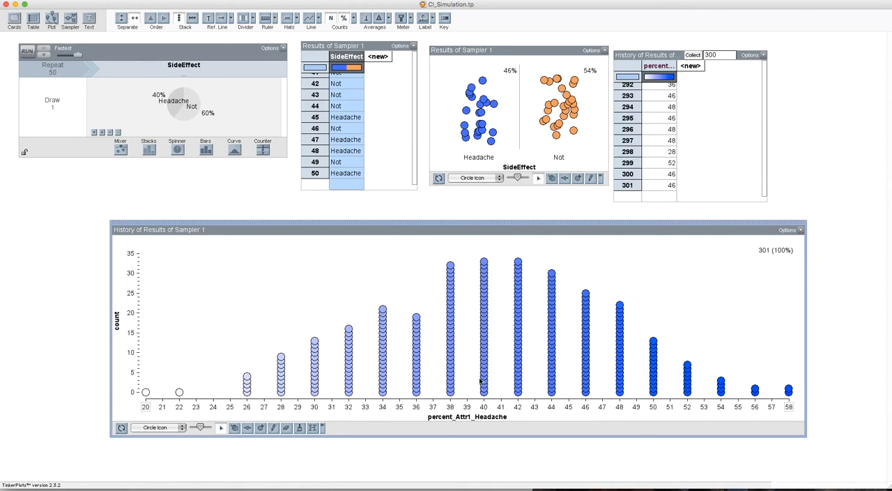
pyautogui.click(242, 18)
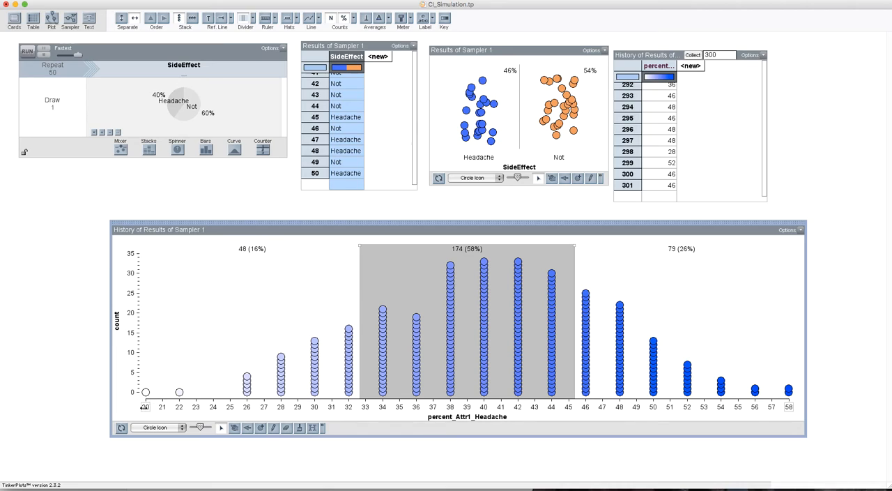
pyautogui.moveTo(360, 246); pyautogui.dragTo(243, 246)
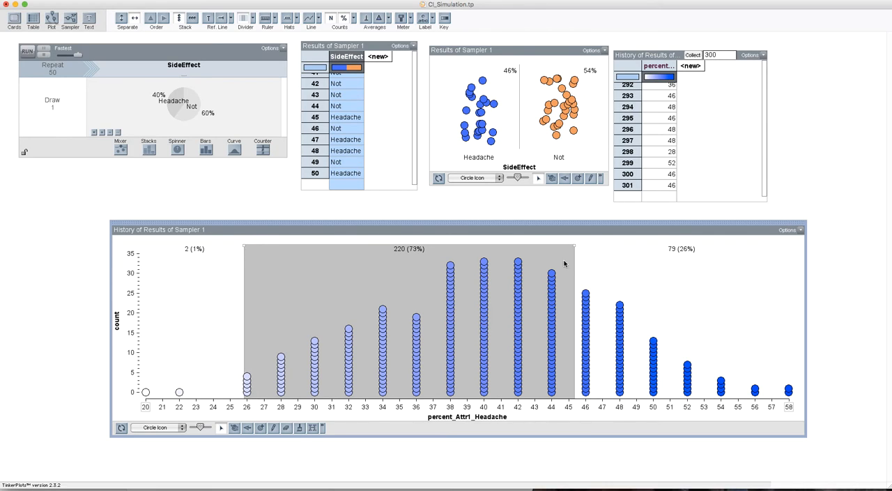
pyautogui.moveTo(574, 246); pyautogui.dragTo(681, 246)
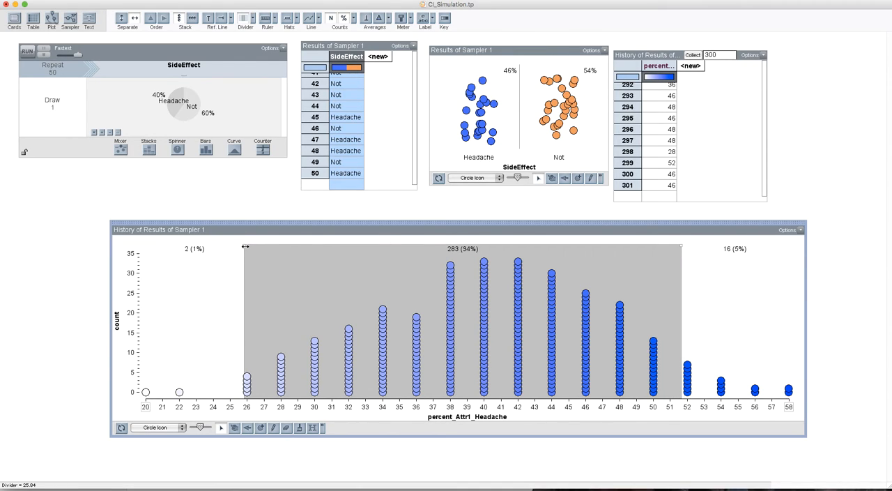
pyautogui.moveTo(244, 246); pyautogui.dragTo(249, 246)
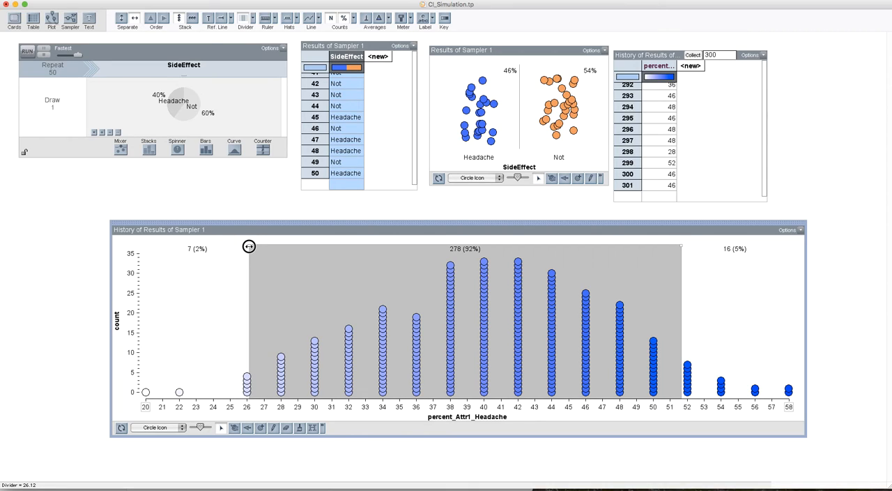
pyautogui.moveTo(681, 246); pyautogui.dragTo(698, 244)
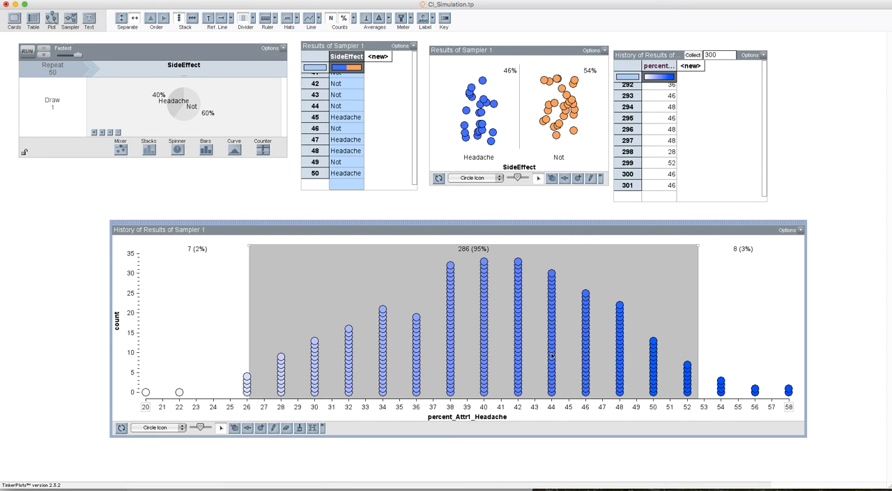
# Step: Switch to the Google Slides presentation, fill the confidence statement's first blank with 26%, and select the second blank
pyautogui.press('super+Tab')
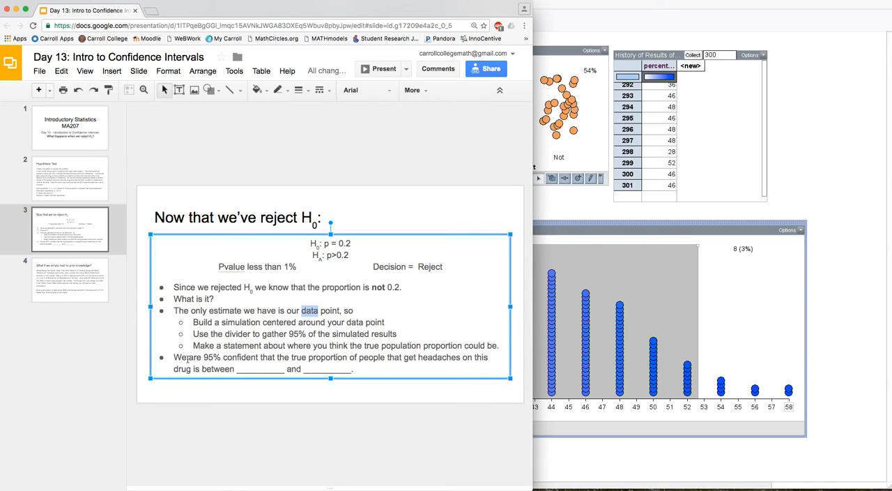
pyautogui.click(224, 357)
pyautogui.click(252, 368)
pyautogui.write('2')
pyautogui.write('6%')
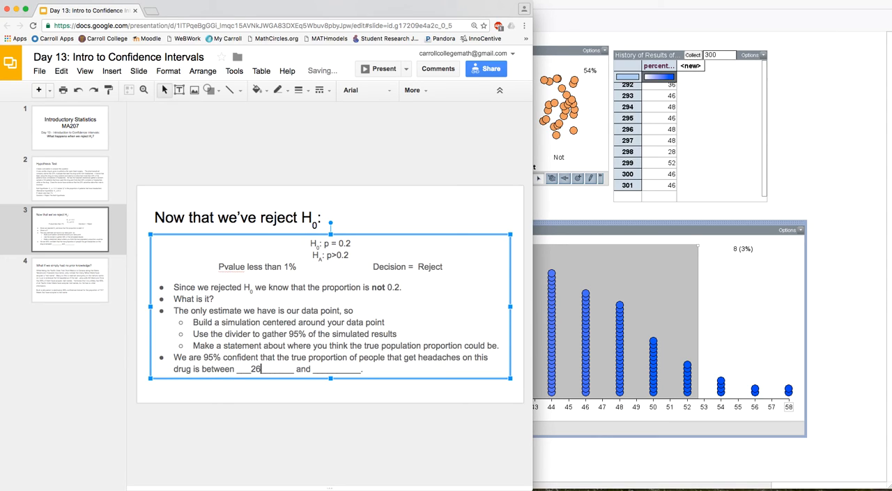
pyautogui.hotkey('shift', 'alt', 'Right')
pyautogui.press('BackSpace')
pyautogui.hotkey('shift', 'End')
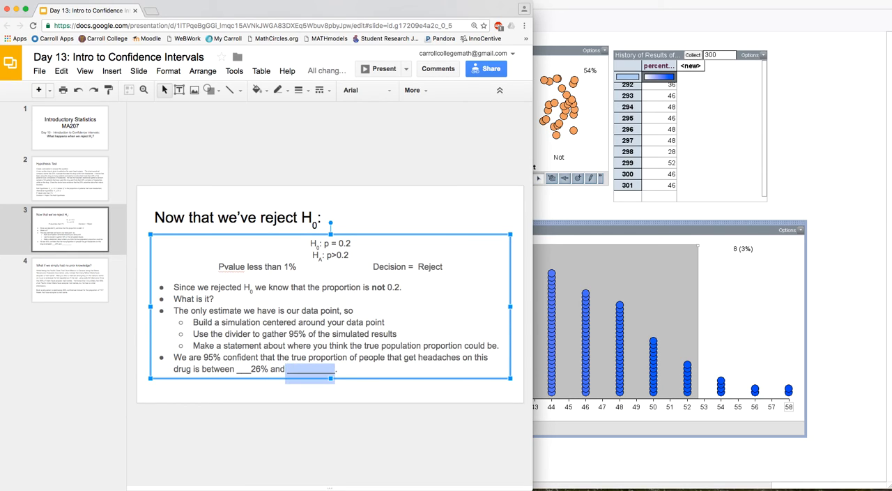